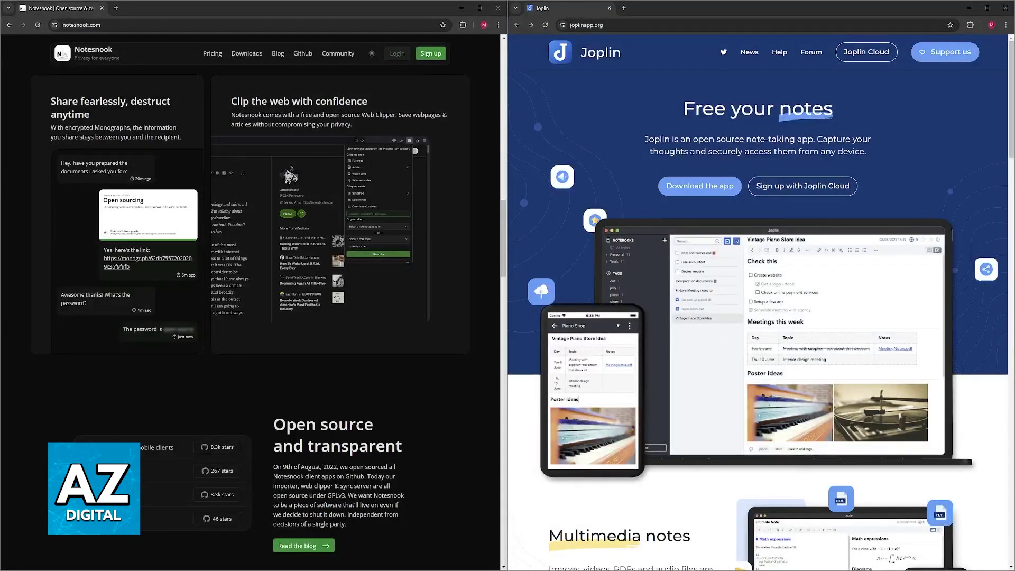
scroll(291, 176, "up", 10)
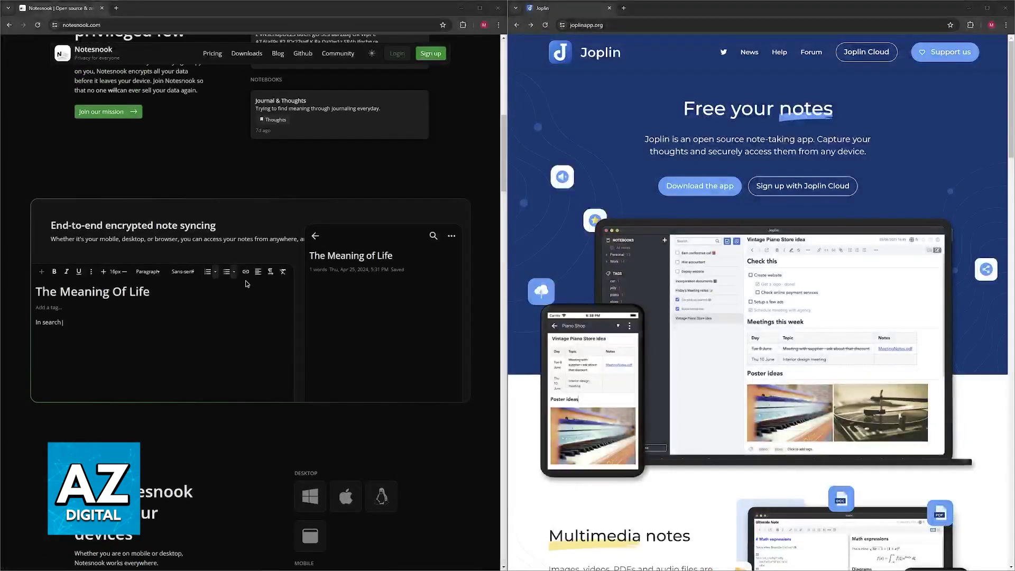
scroll(246, 283, "up", 3)
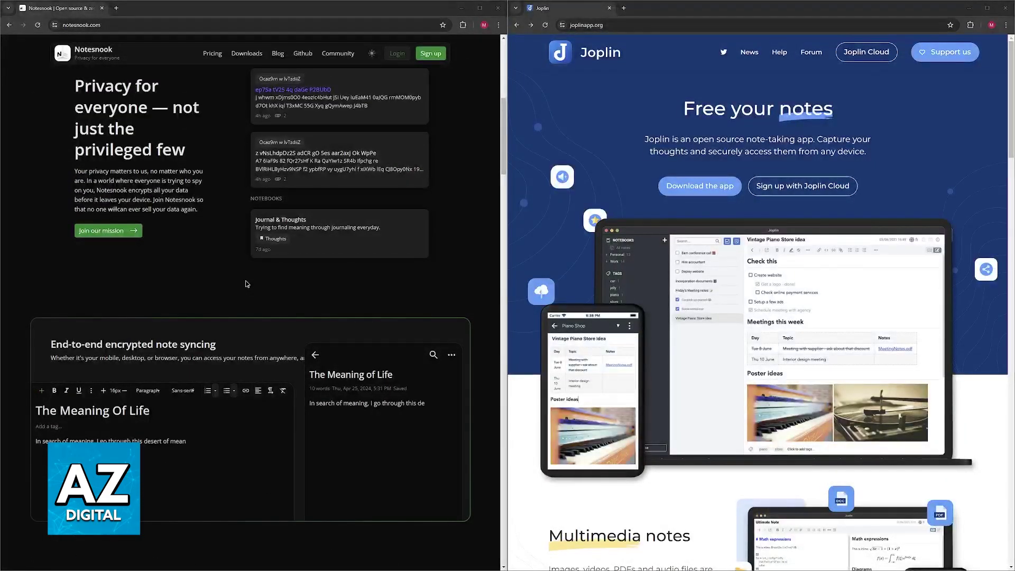
scroll(246, 283, "down", 2)
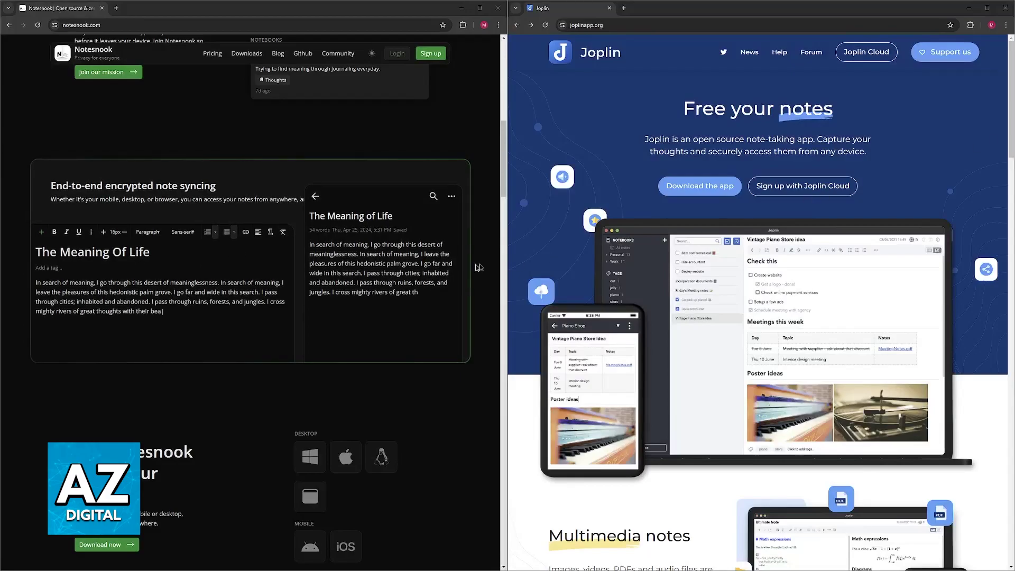
scroll(480, 267, "down", 5)
scroll(349, 284, "down", 5)
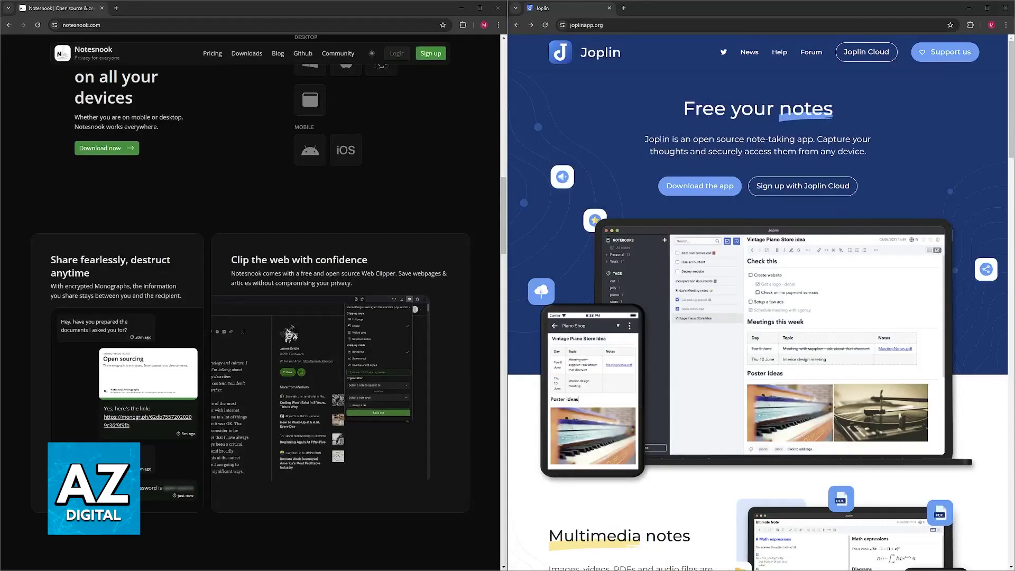
scroll(856, 396, "down", 5)
scroll(856, 397, "down", 3)
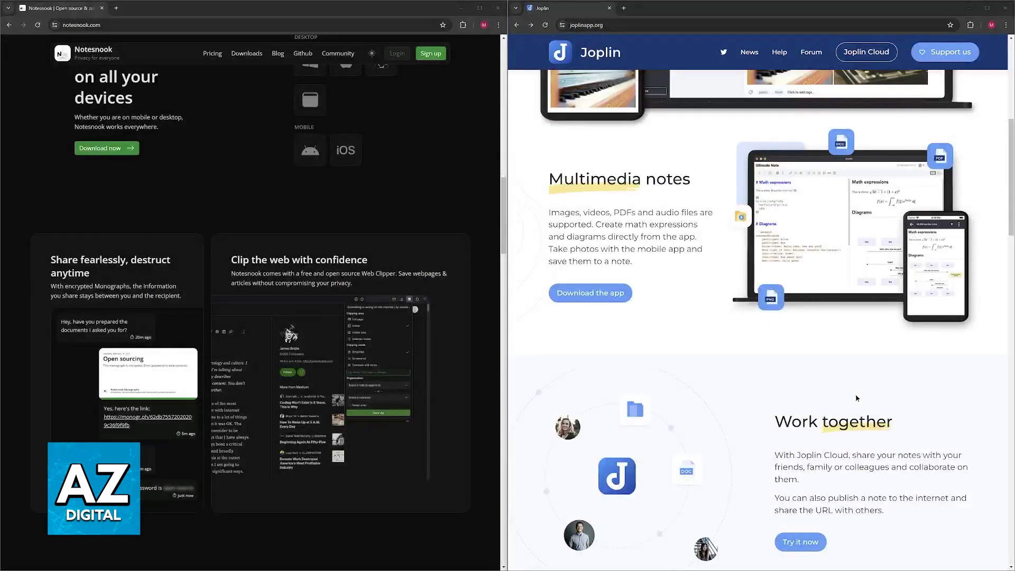
scroll(857, 397, "up", 10)
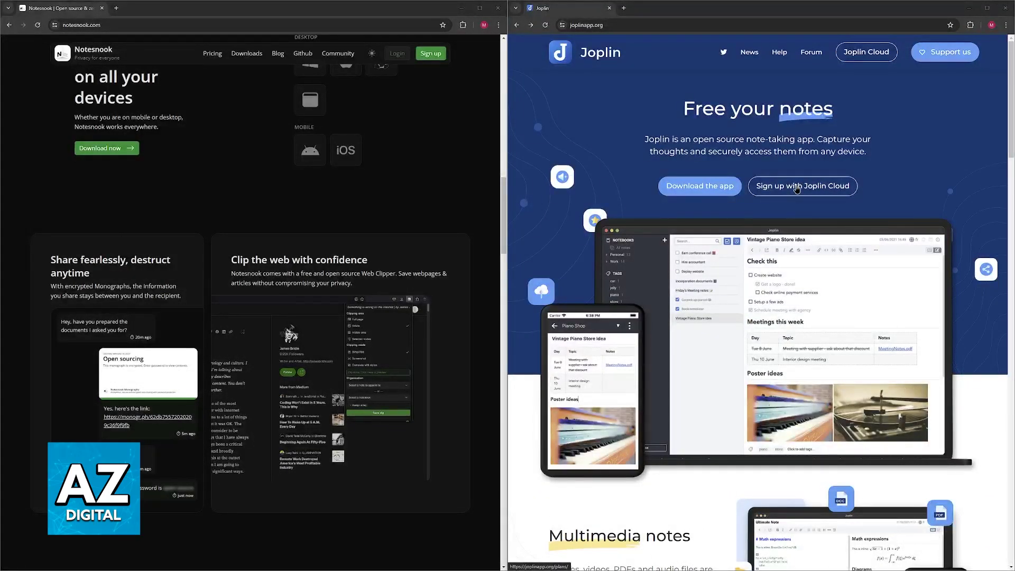
left_click(795, 188)
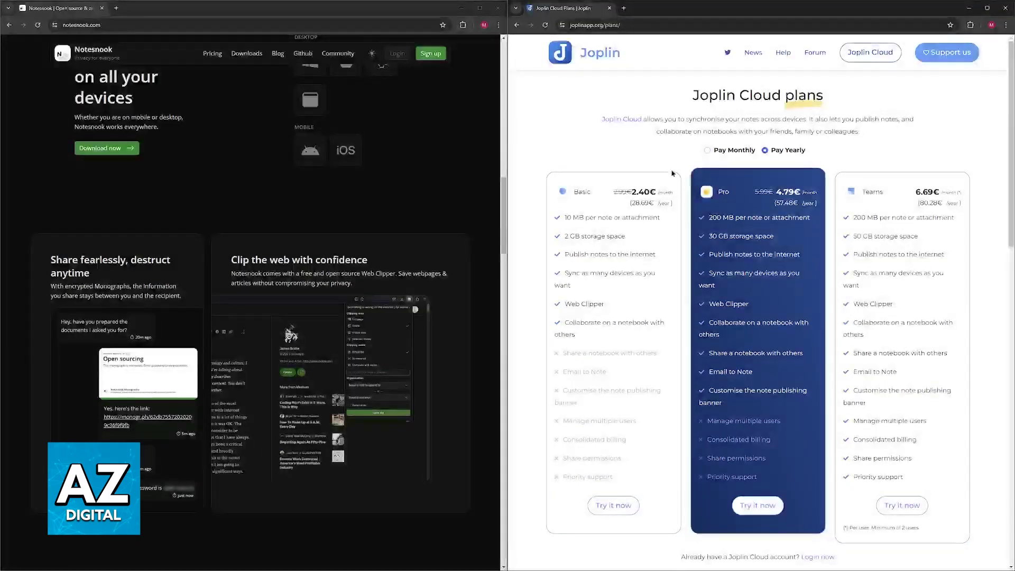
key("alt+Left")
scroll(670, 199, "down", 5)
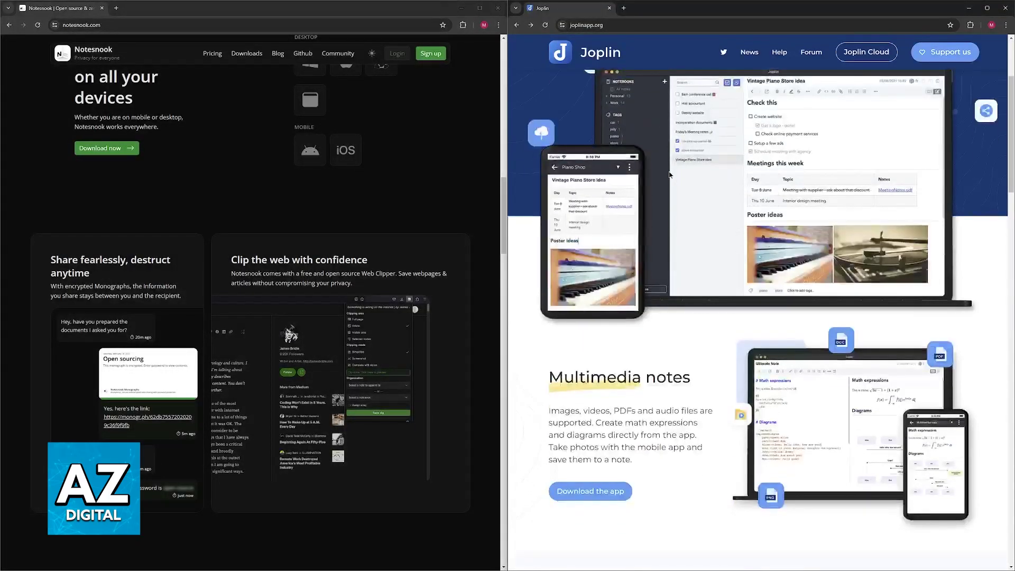
scroll(670, 199, "down", 3)
scroll(670, 222, "up", 5)
scroll(672, 237, "up", 4)
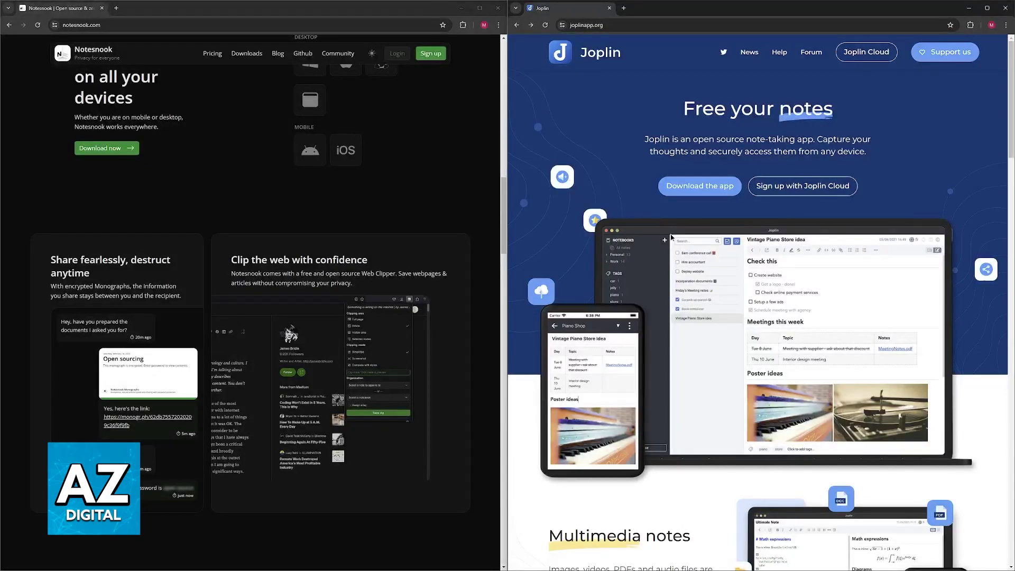
scroll(671, 237, "down", 3)
scroll(672, 237, "down", 2)
scroll(714, 237, "down", 5)
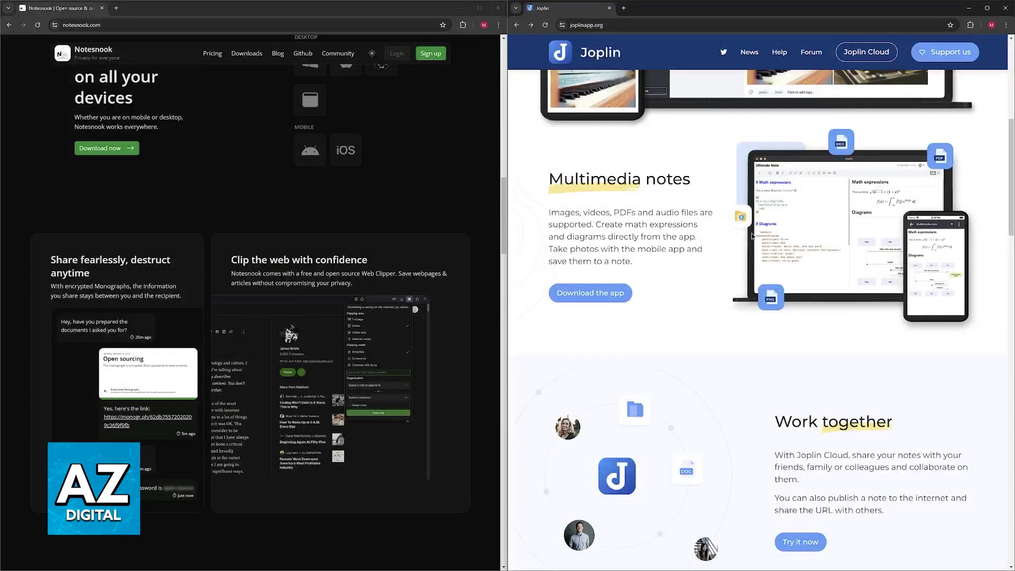
scroll(752, 236, "down", 1)
scroll(752, 235, "down", 2)
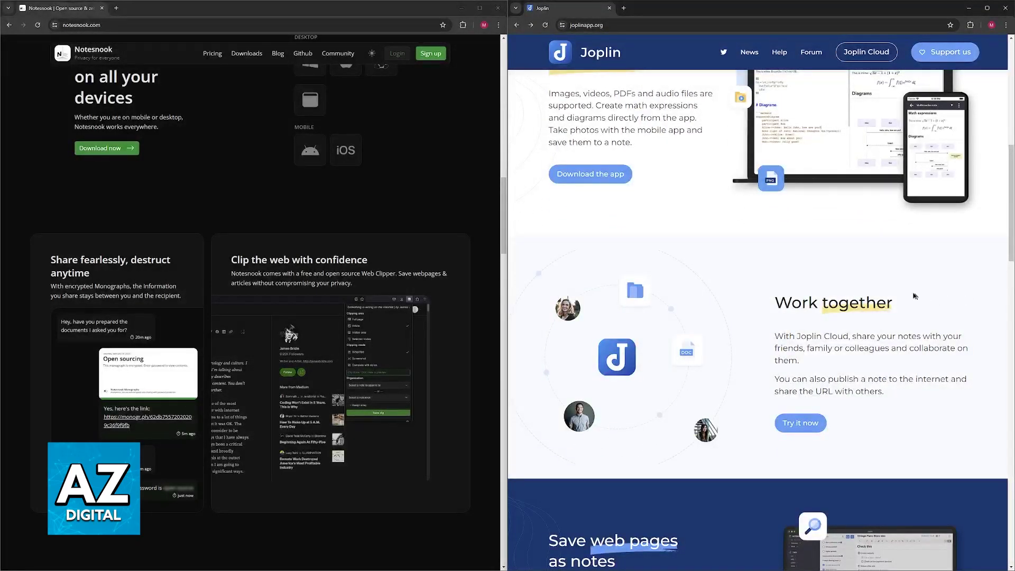
scroll(840, 281, "down", 3)
scroll(839, 282, "down", 1)
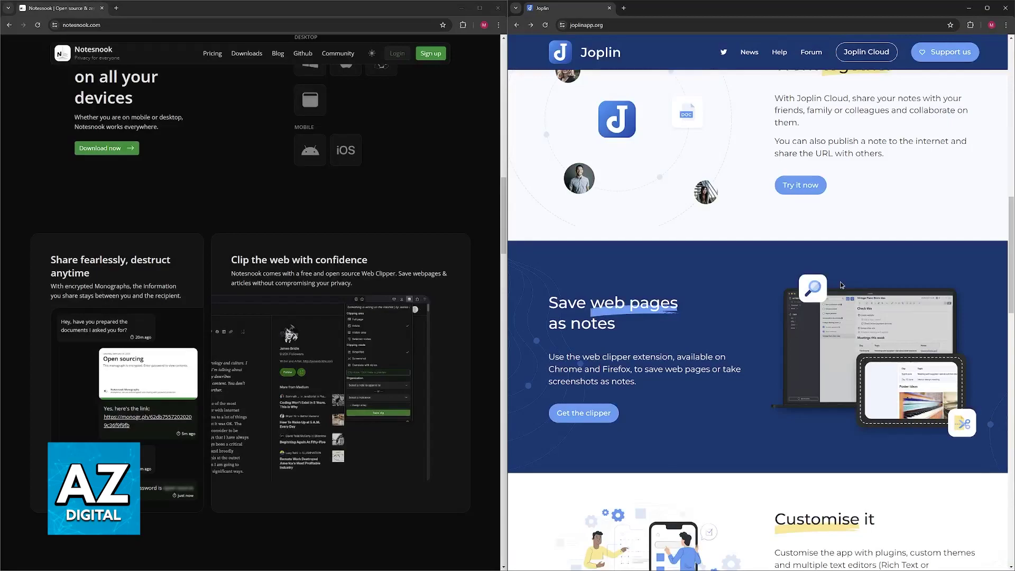
scroll(839, 281, "down", 1)
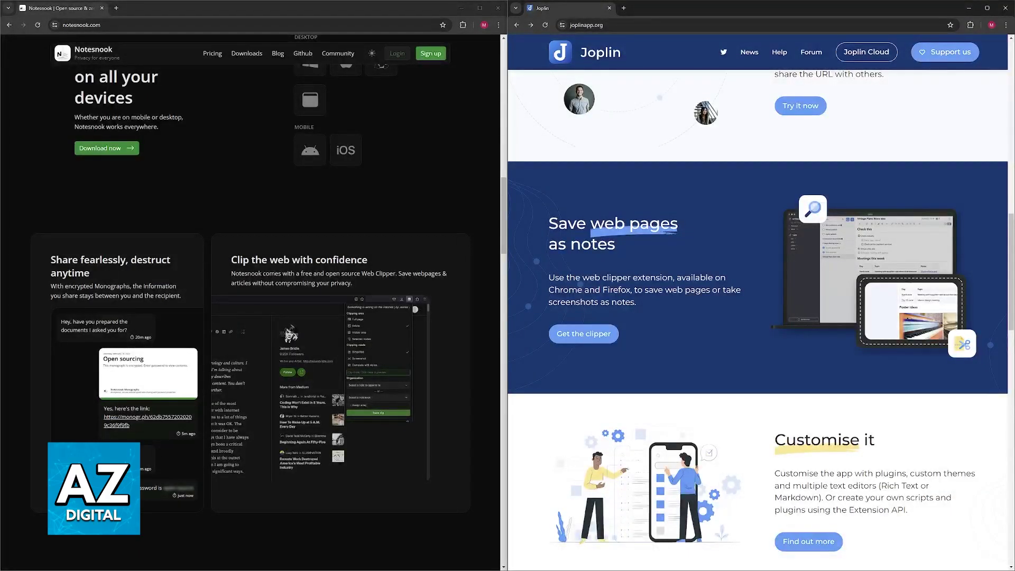
scroll(894, 264, "up", 3)
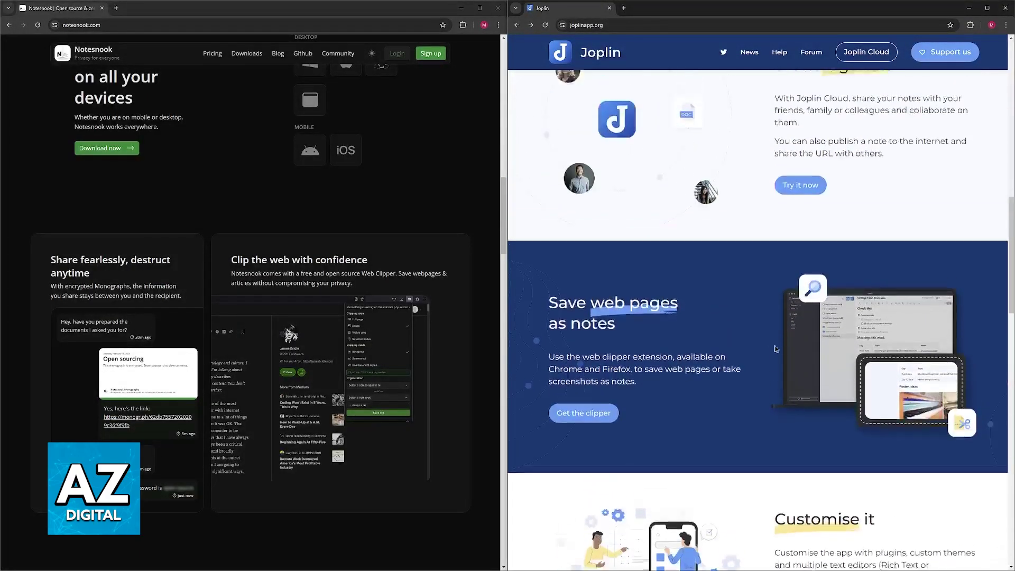
scroll(894, 264, "up", 3)
scroll(317, 356, "up", 1)
scroll(793, 317, "up", 1)
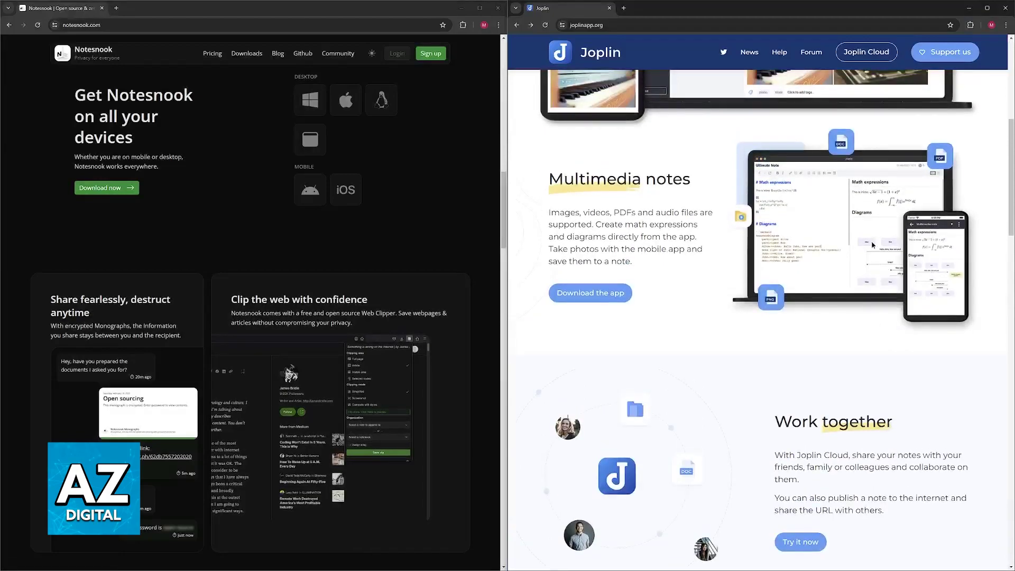
left_click_drag(841, 238, 678, 10)
left_click(663, 8)
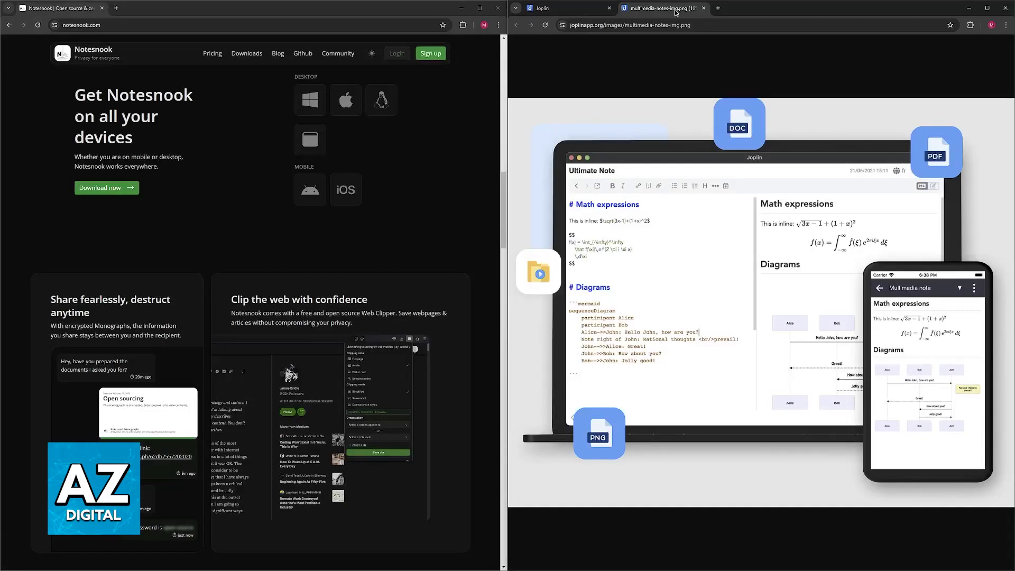
left_click(703, 8)
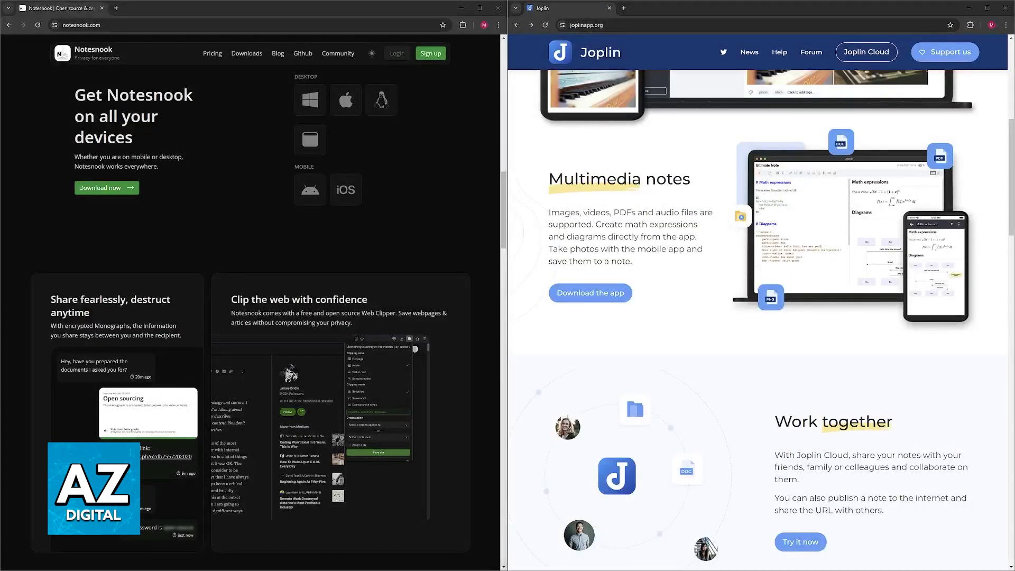
scroll(754, 318, "down", 2)
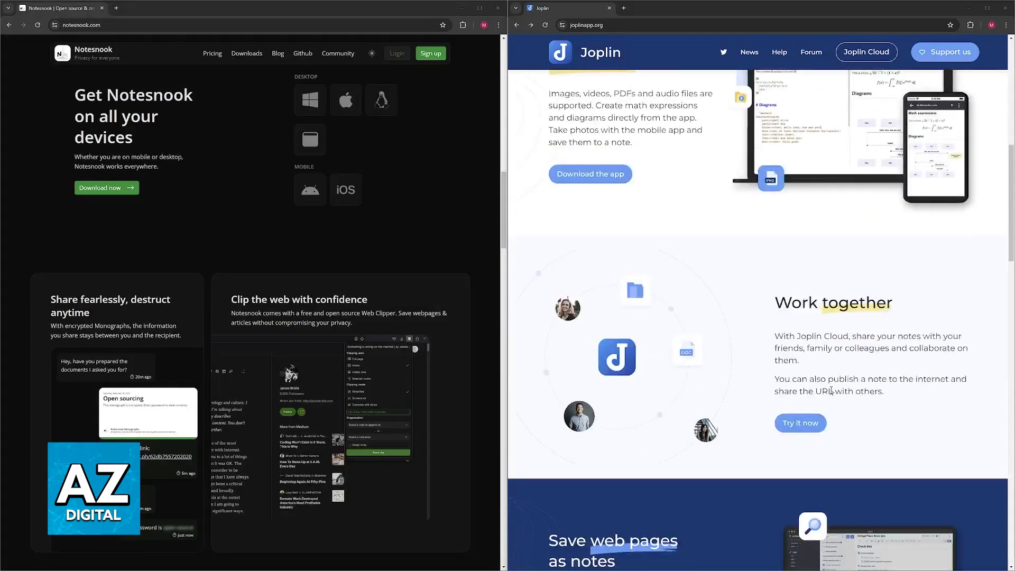
scroll(806, 360, "up", 5)
scroll(807, 361, "up", 5)
scroll(806, 361, "up", 3)
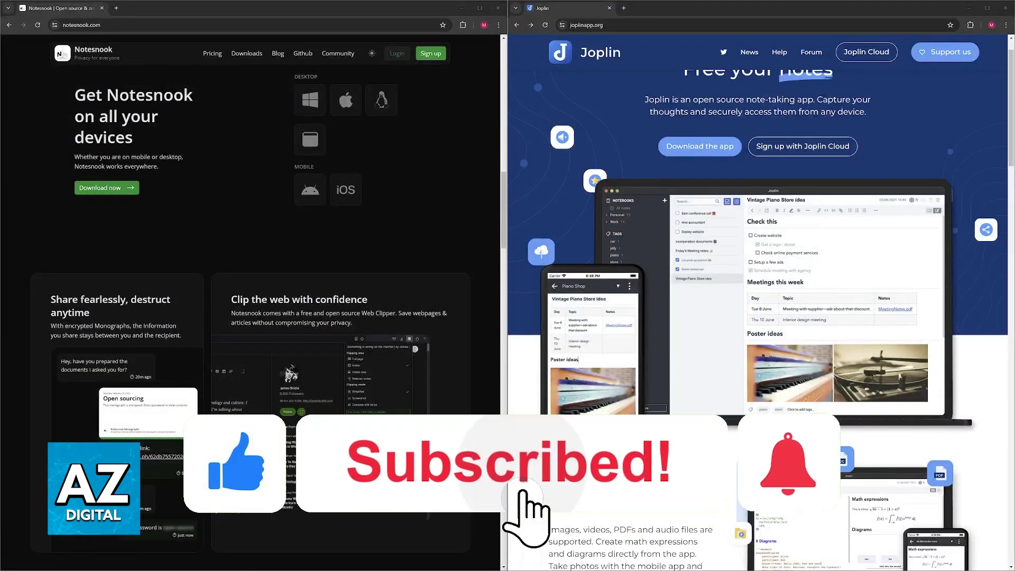
scroll(413, 267, "up", 4)
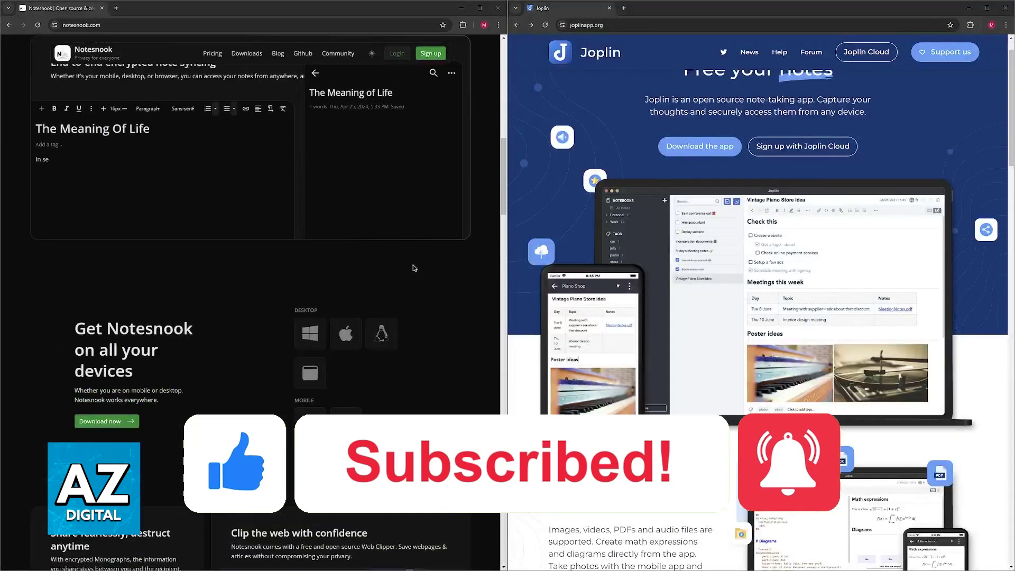
scroll(412, 268, "up", 5)
scroll(714, 278, "up", 2)
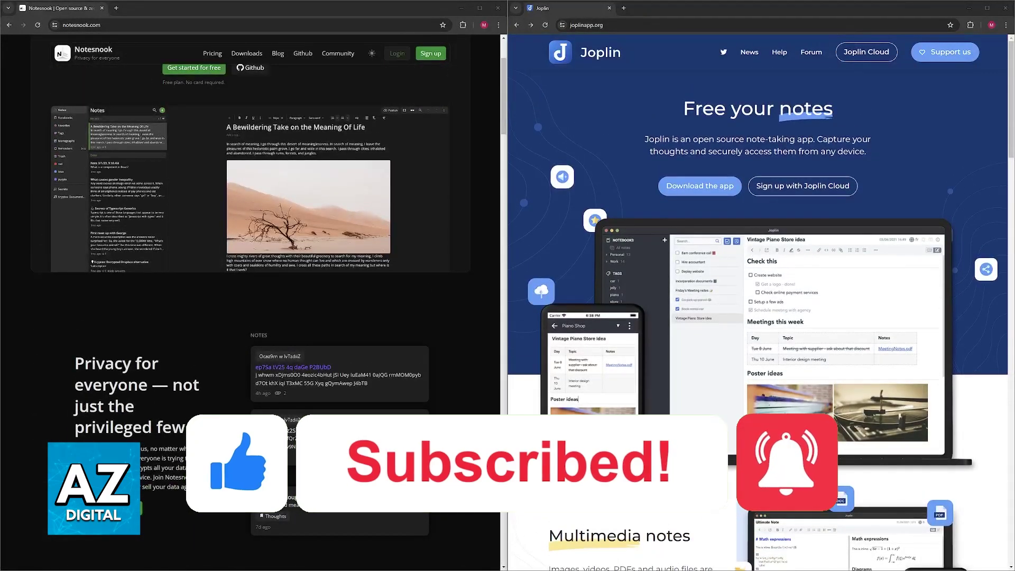